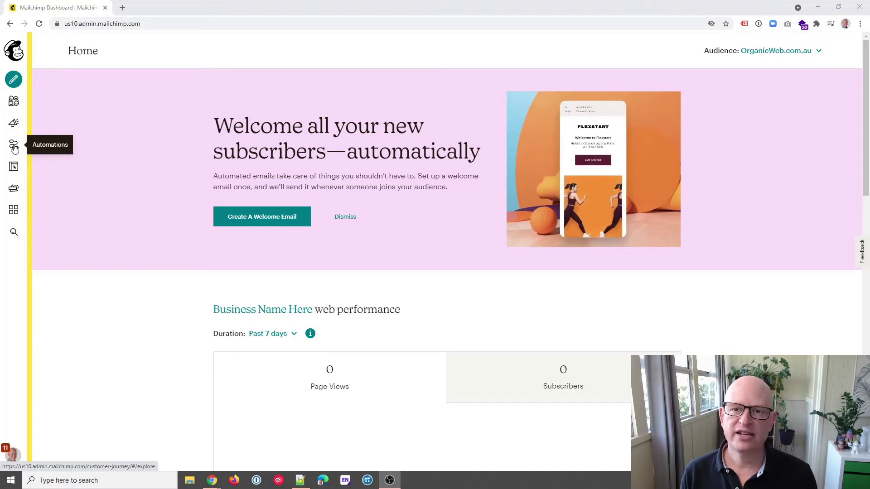
Step: Create a new customer journey named "test" for the preselected demo audience and start building it
click(14, 146)
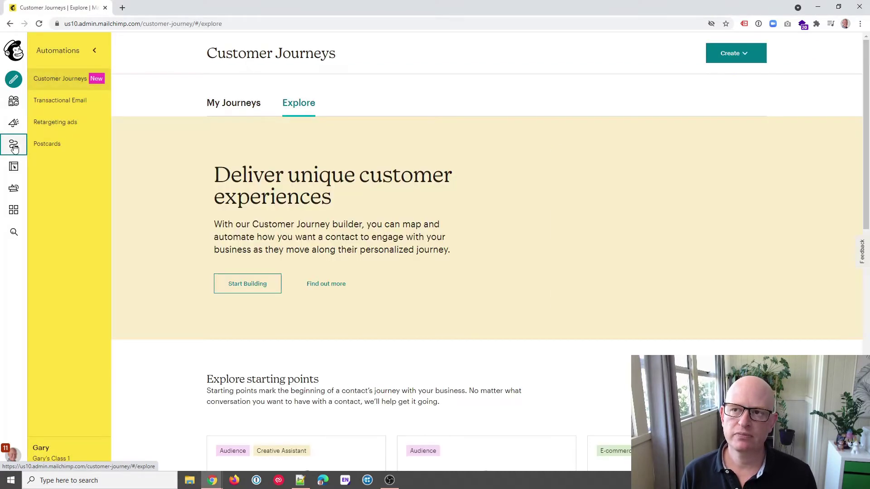
click(723, 54)
click(520, 84)
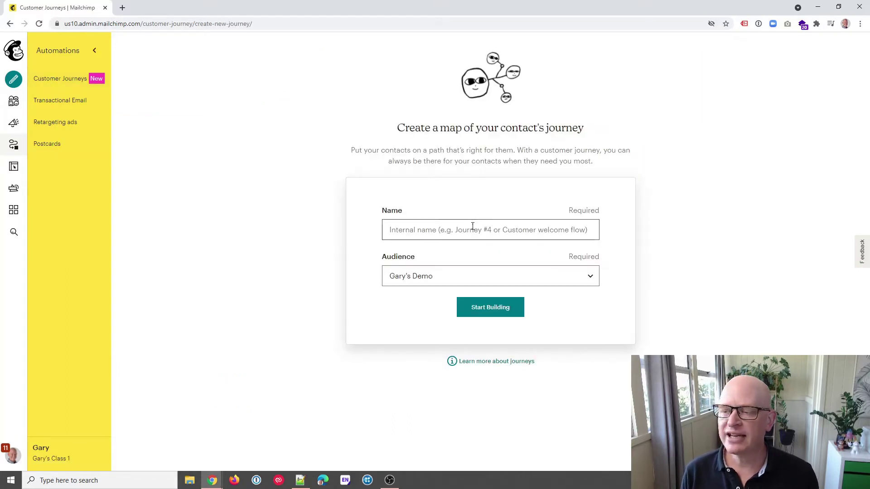
click(472, 228)
click(412, 271)
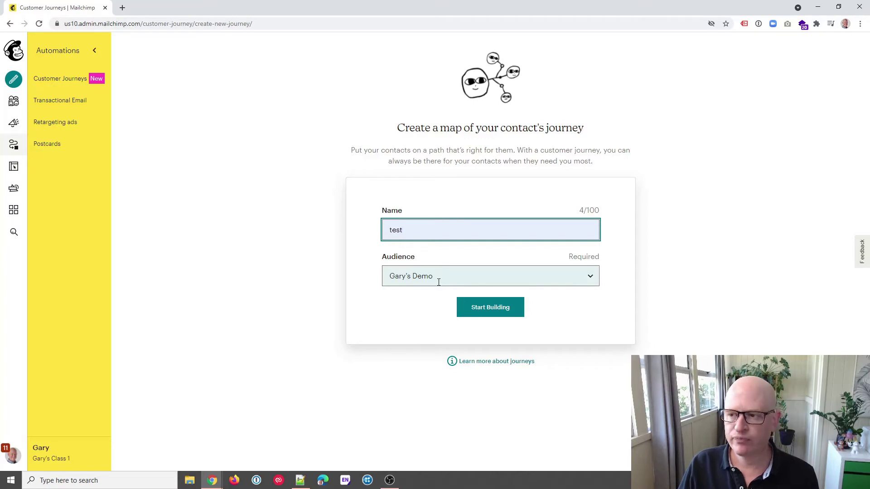
click(495, 308)
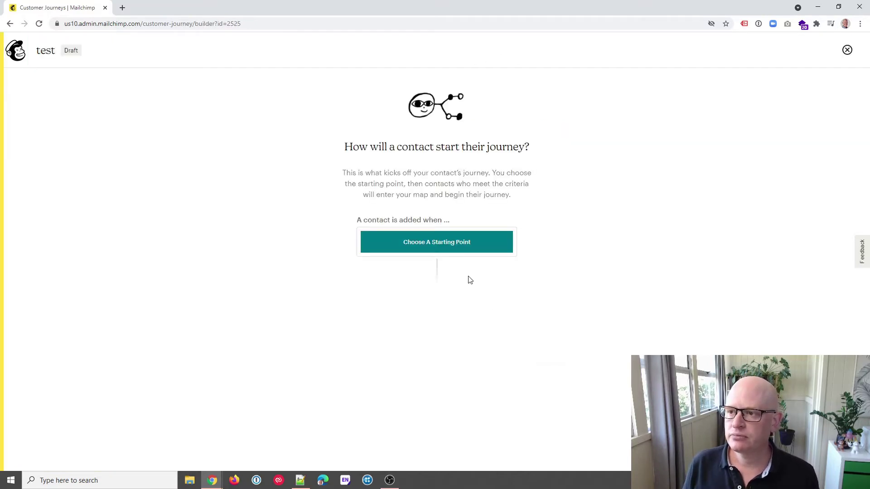
Step: Choose the shopping activity "Buys any product" as the journey's starting point
click(452, 248)
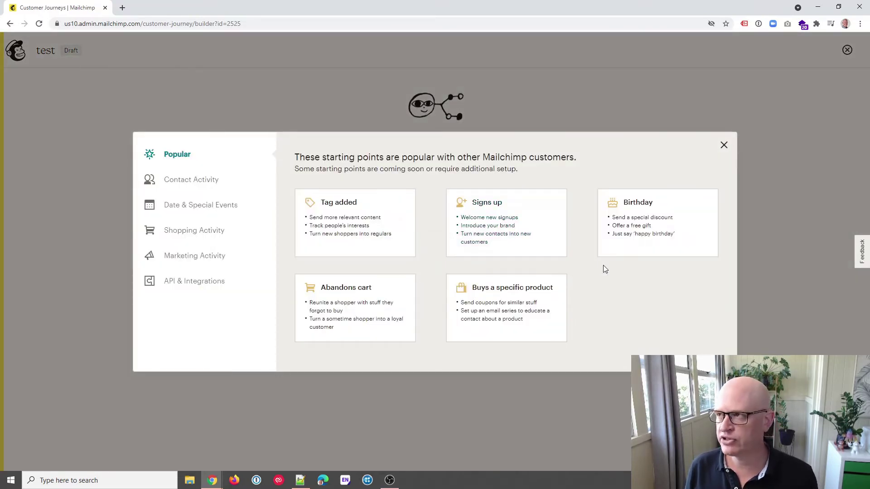
click(218, 232)
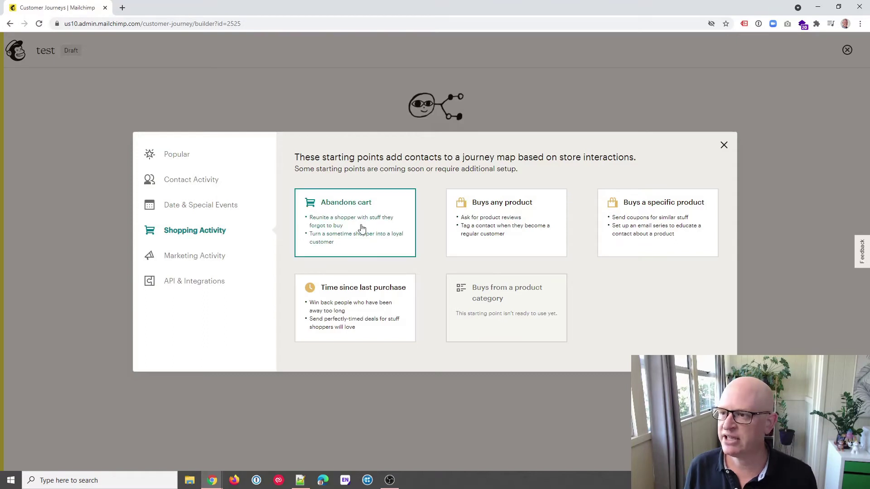
click(509, 218)
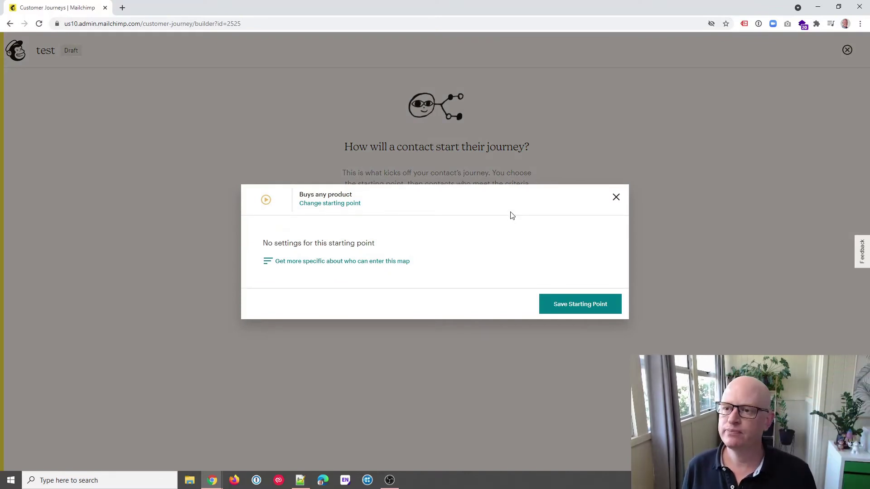
Step: Filter the starting point to contacts from a custom segment, using Spent (Total) as the condition
click(345, 267)
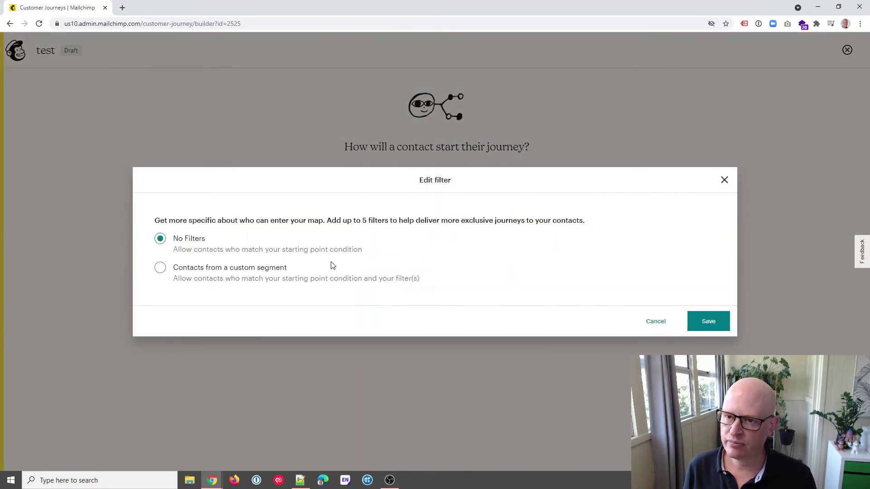
click(161, 269)
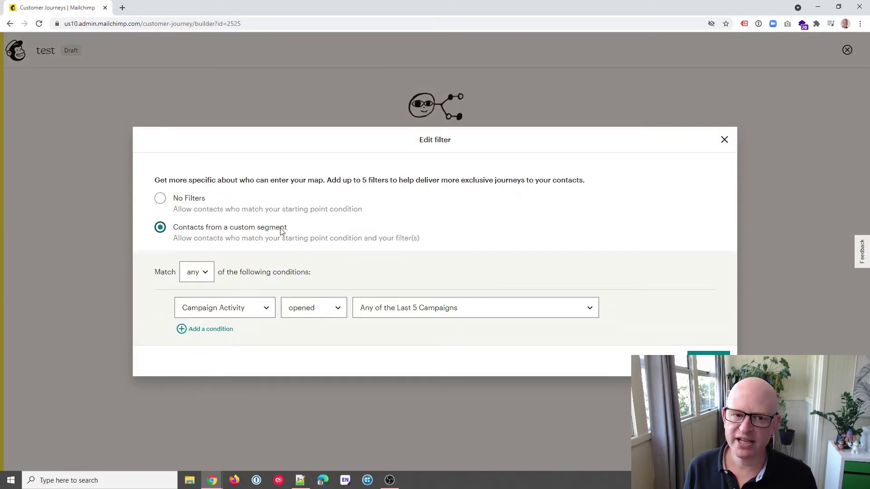
click(269, 309)
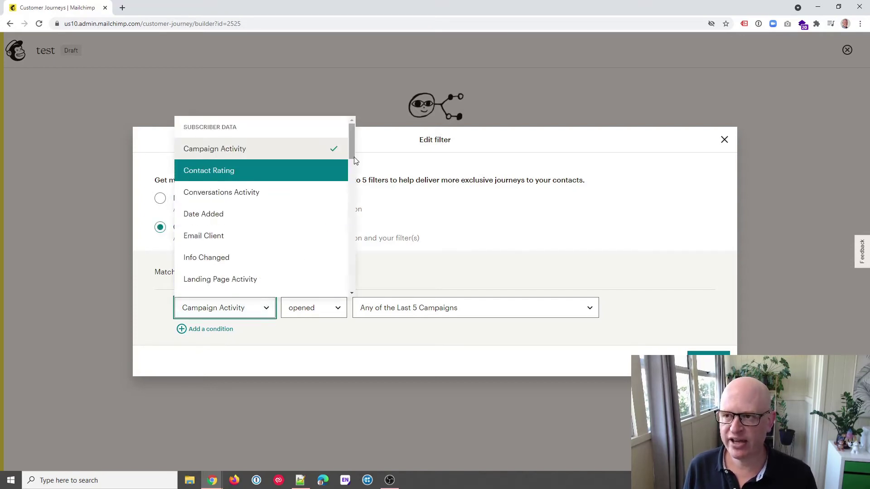
drag(355, 148, 351, 215)
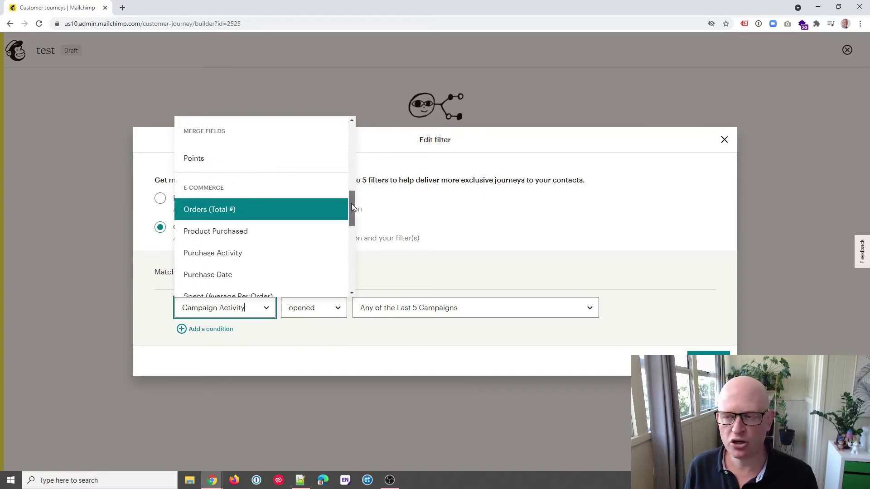
drag(352, 203, 352, 229)
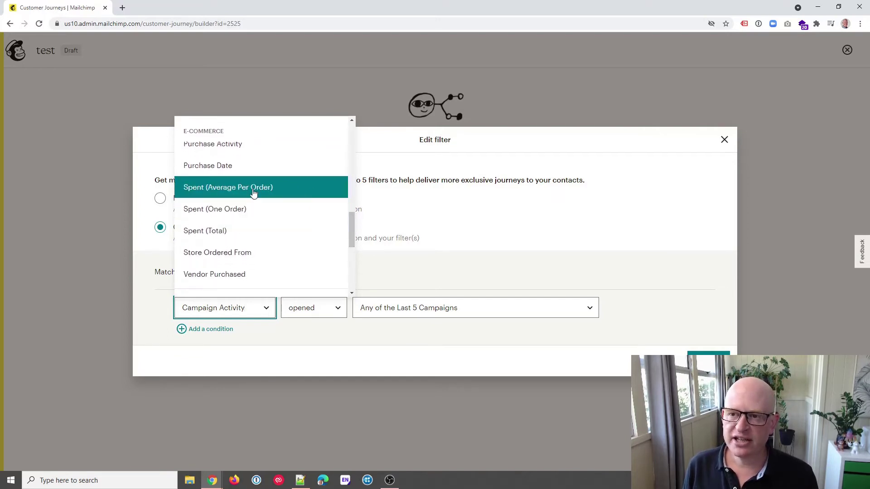
click(236, 231)
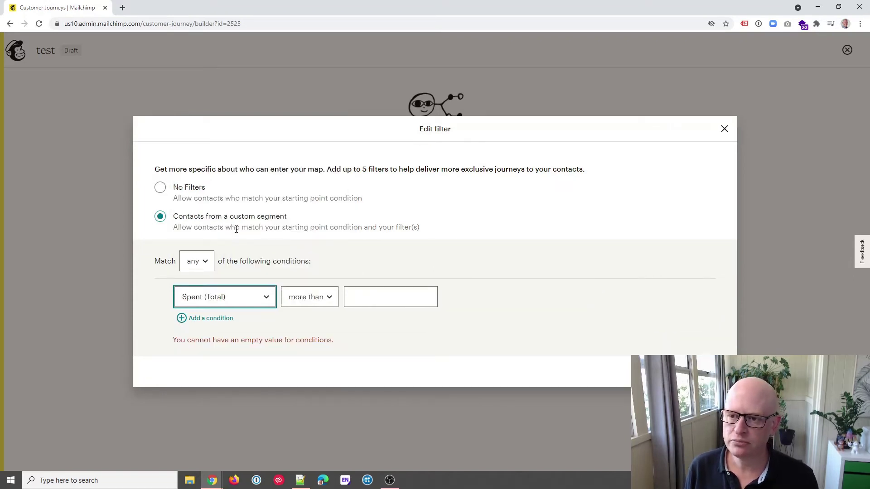
Step: Set the Spent (Total) condition to more than 749, and save the filter and the starting point
click(316, 300)
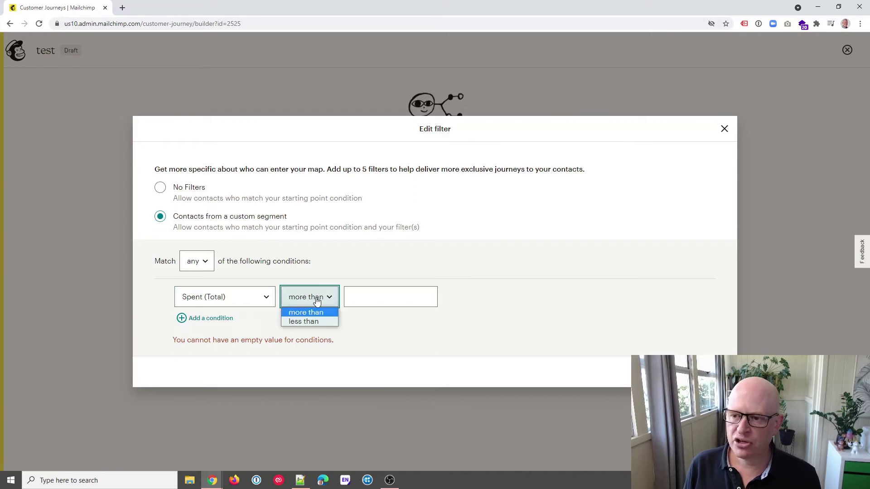
click(316, 300)
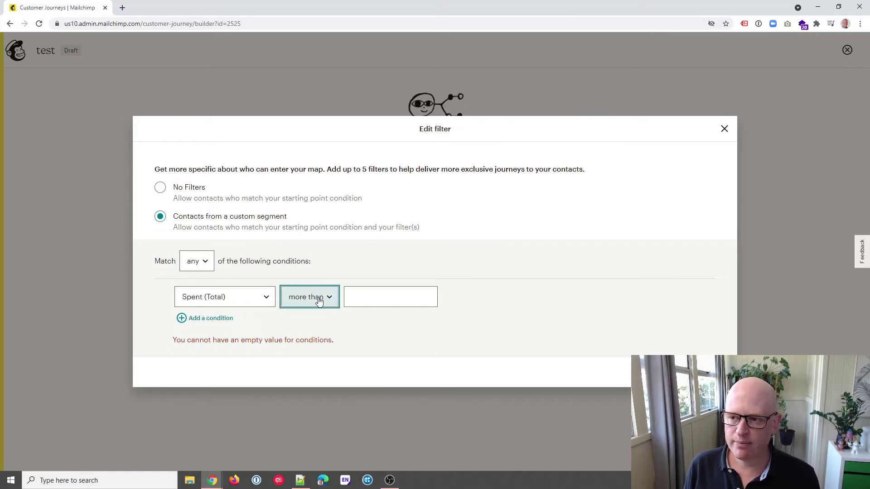
click(367, 289)
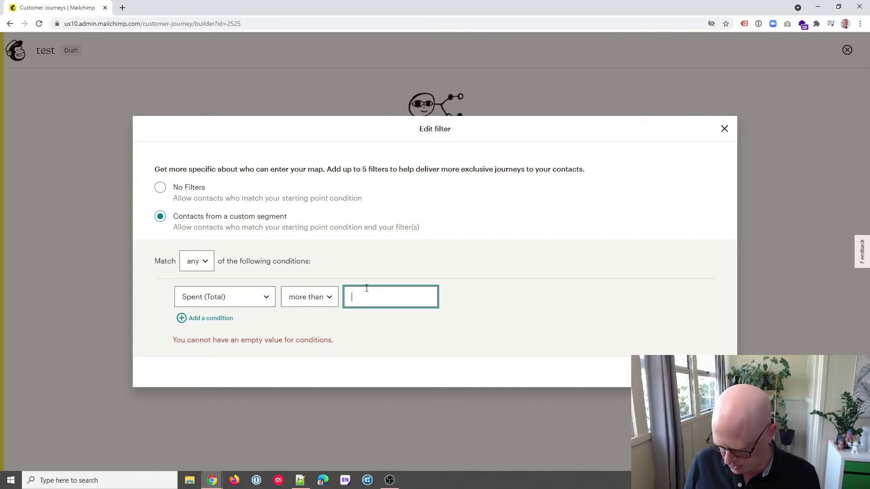
text(749)
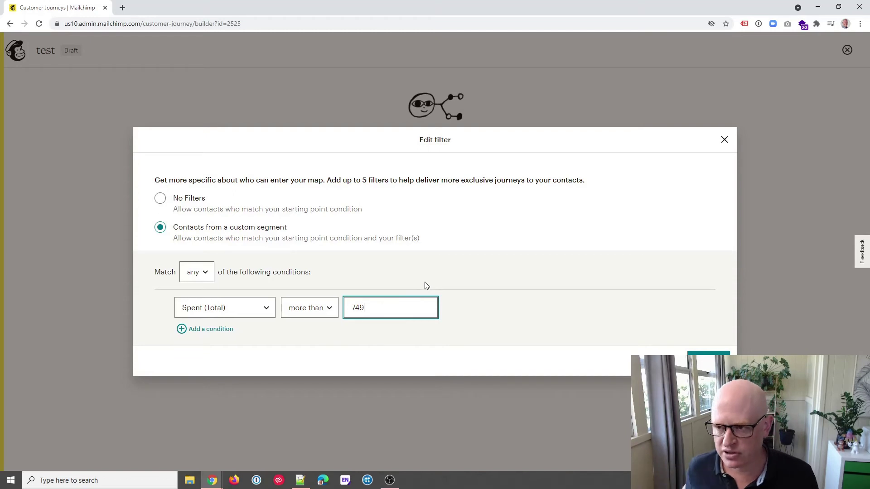
click(708, 360)
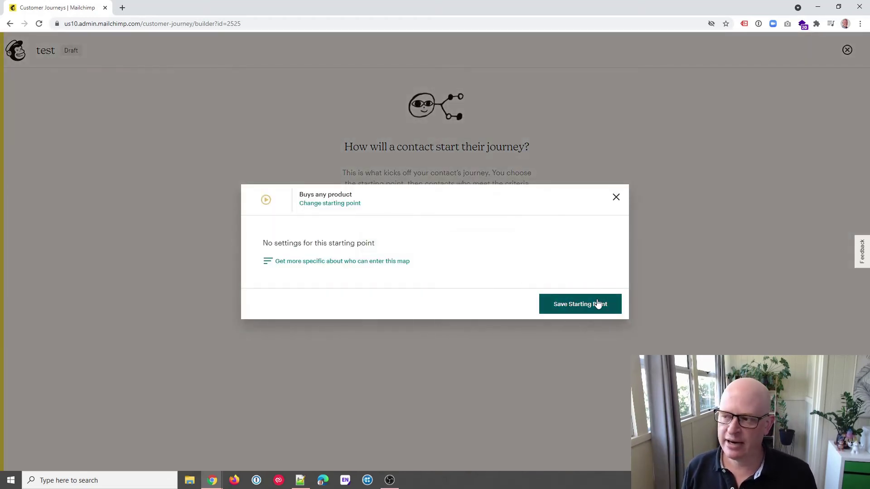
click(597, 304)
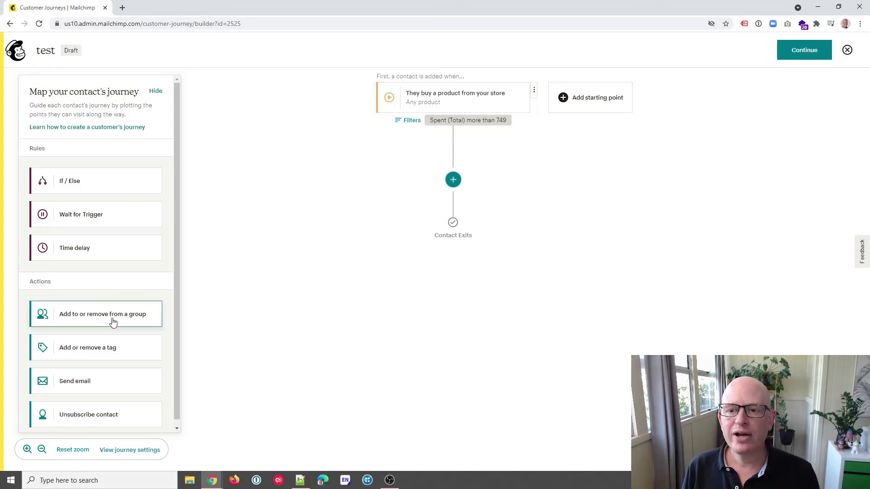
Step: Insert a tag step after the starting point that adds a new "VIP" tag to the contact, and save it
click(122, 351)
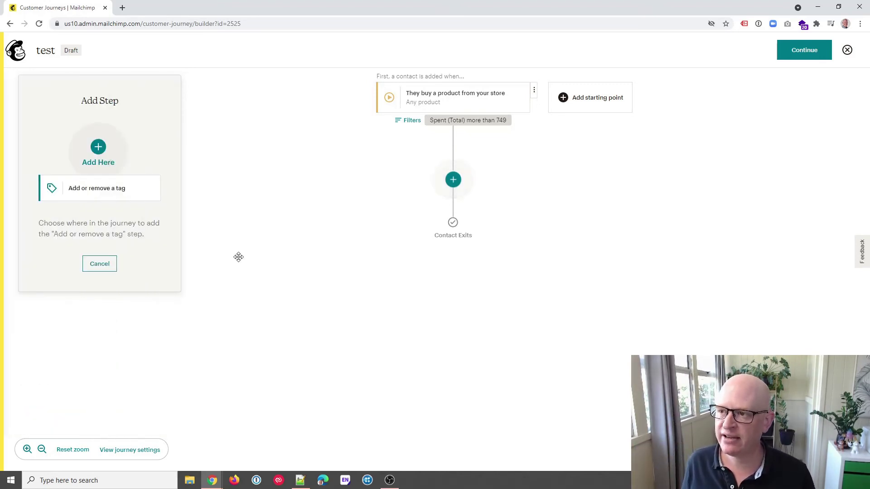
click(453, 179)
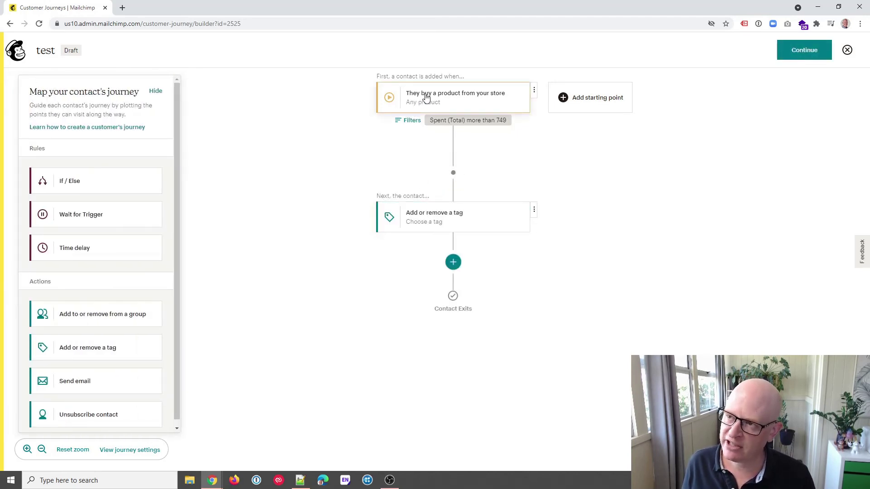
click(465, 220)
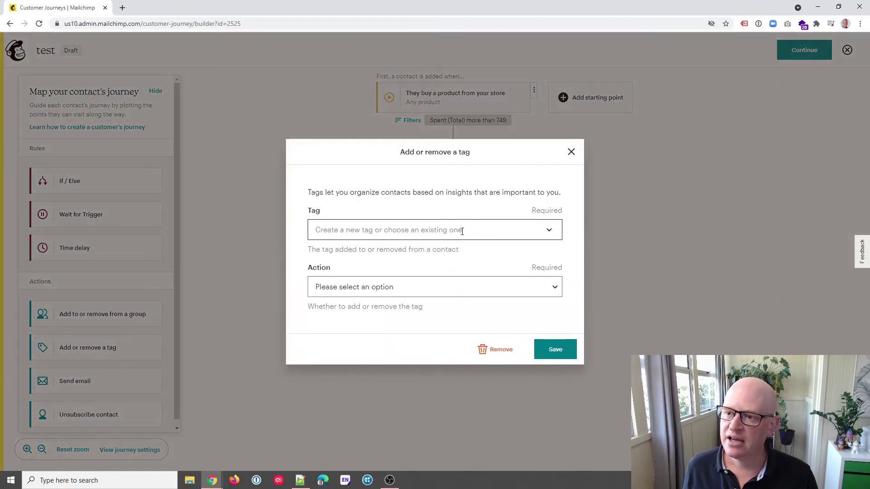
click(463, 231)
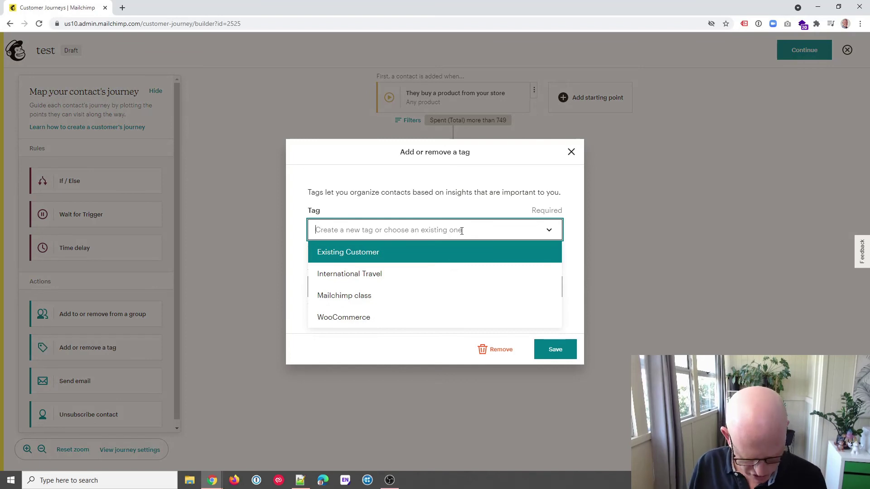
text(VIP)
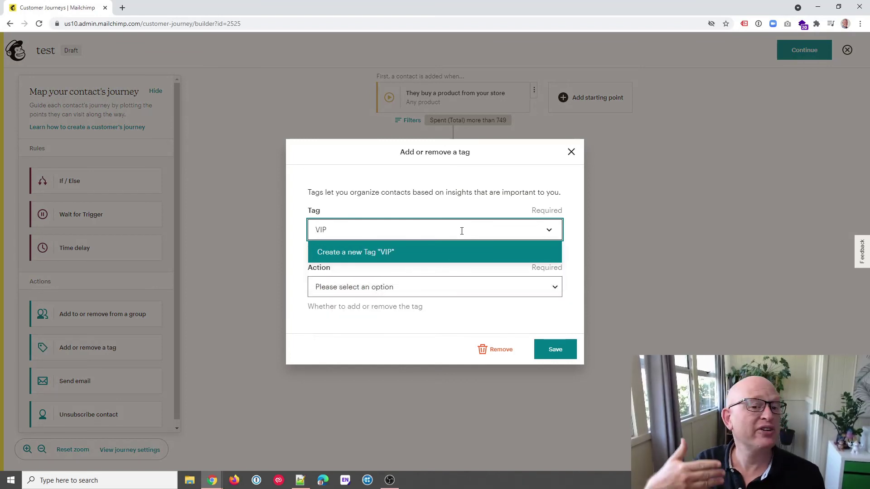
click(461, 254)
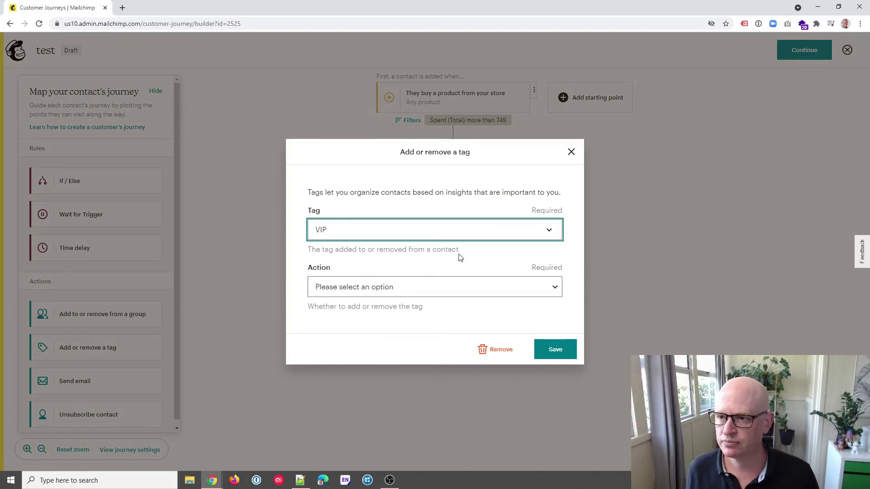
click(355, 289)
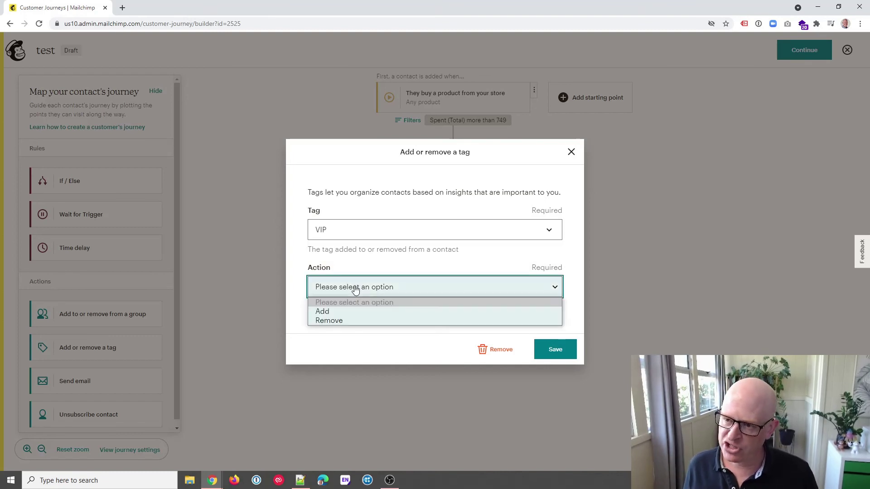
click(326, 312)
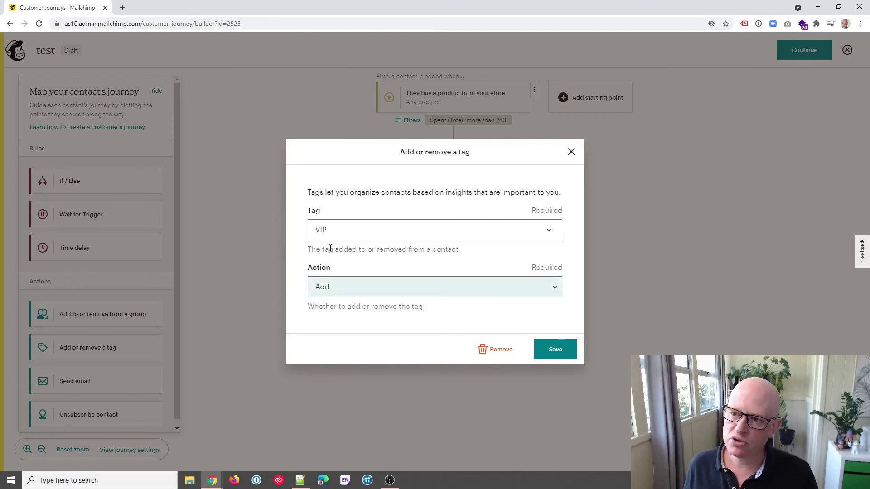
click(555, 349)
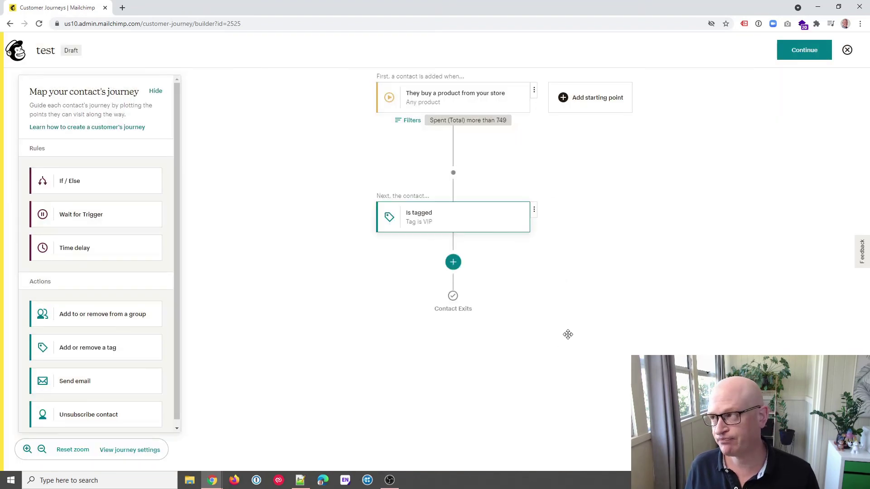